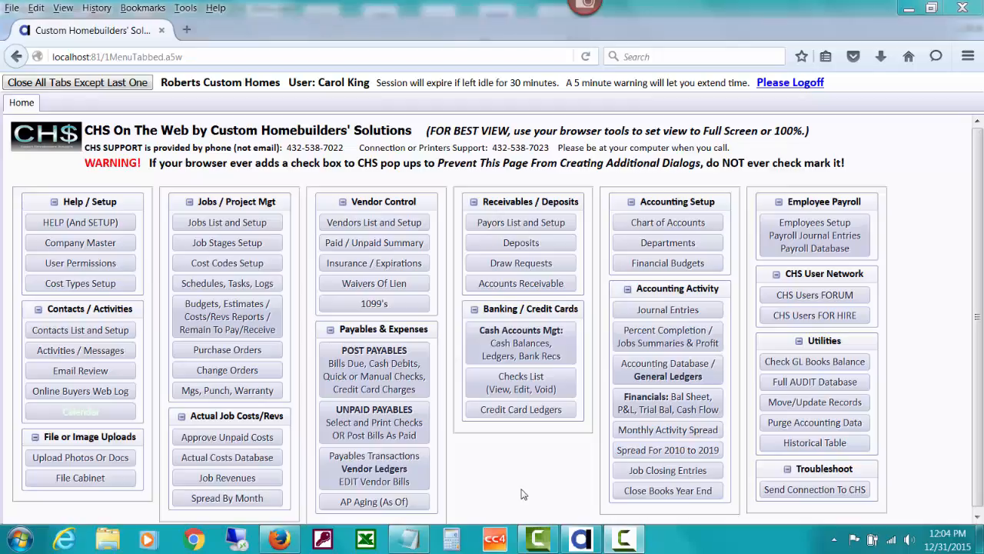
# Step: Open the Estimated Costs At Completion worksheet for job VISTAV3811
pyautogui.click(277, 372)
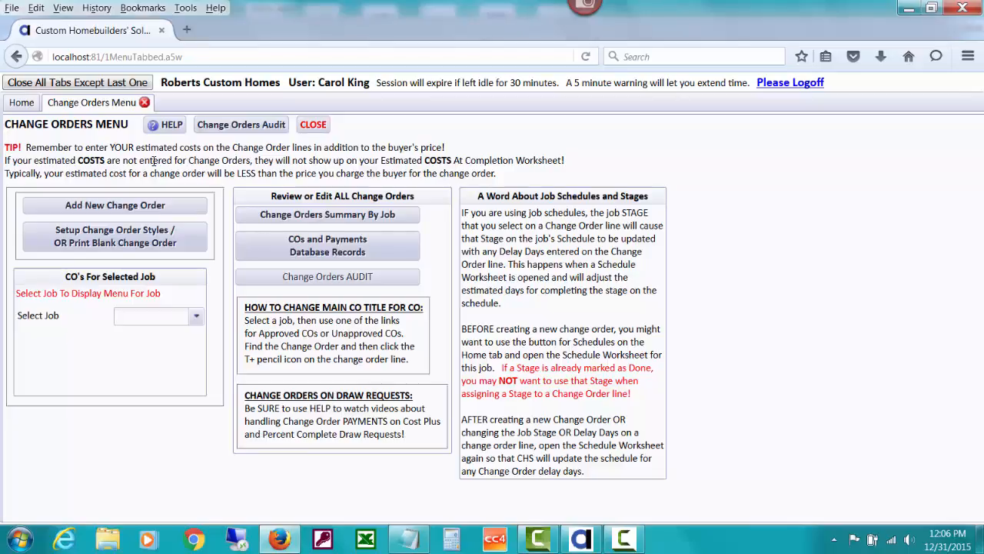
pyautogui.click(22, 106)
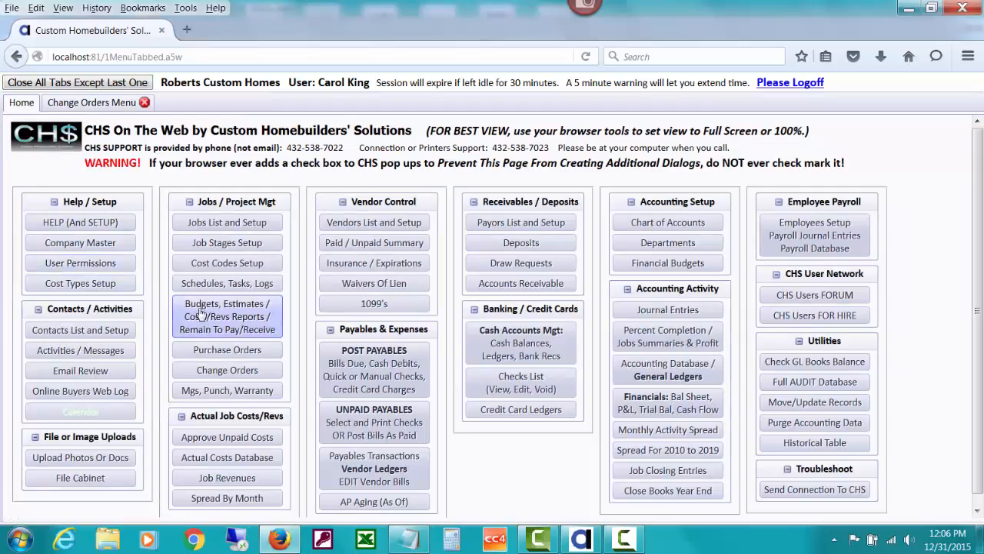
pyautogui.click(242, 325)
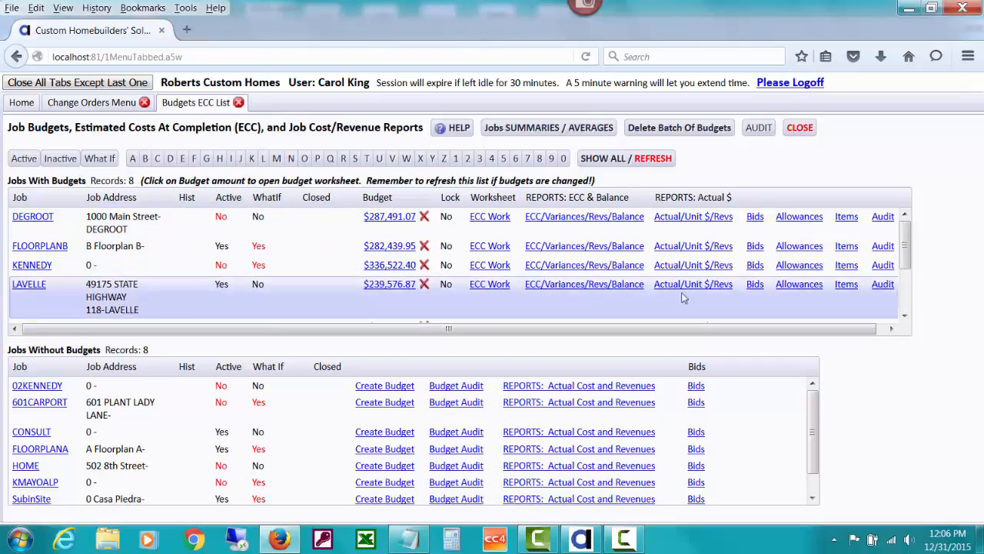
pyautogui.scroll(-3, 906, 239)
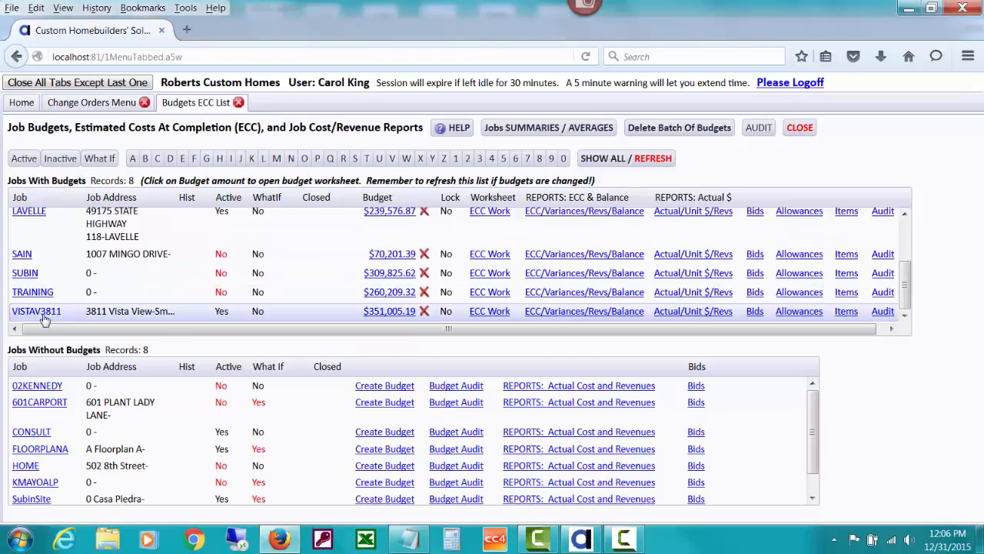
pyautogui.click(485, 311)
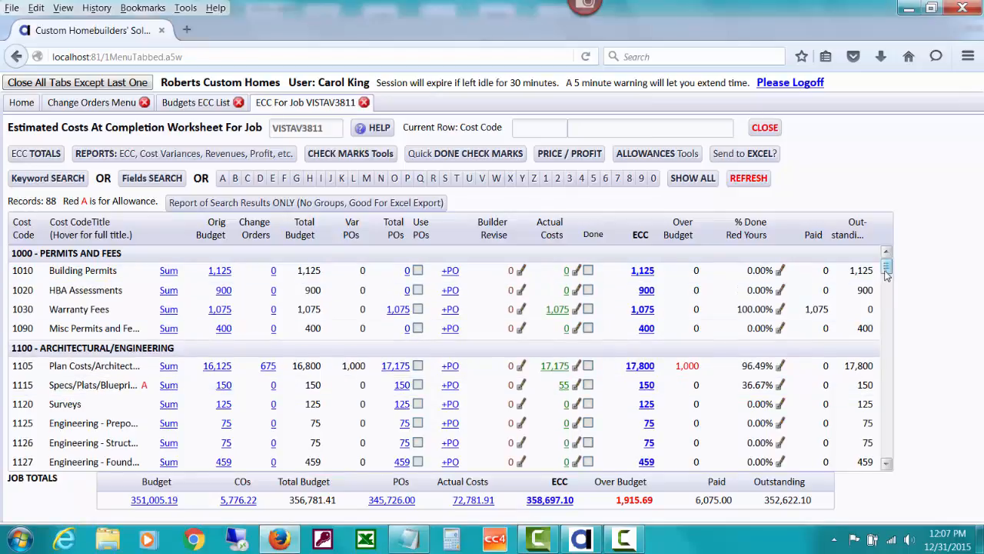
# Step: Review the approved change orders report for cost code 4535 Front Door
pyautogui.moveTo(887, 267); pyautogui.dragTo(882, 363)
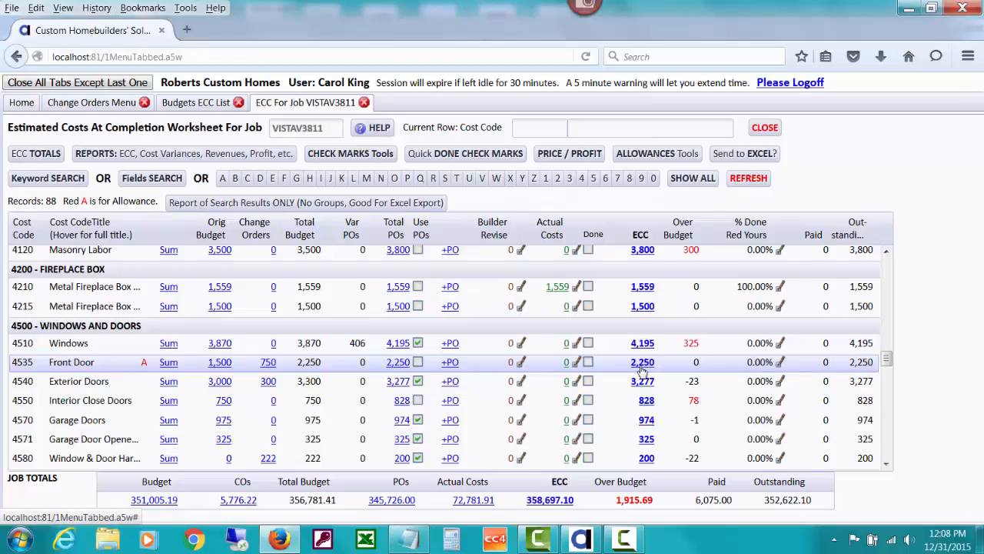
pyautogui.click(264, 363)
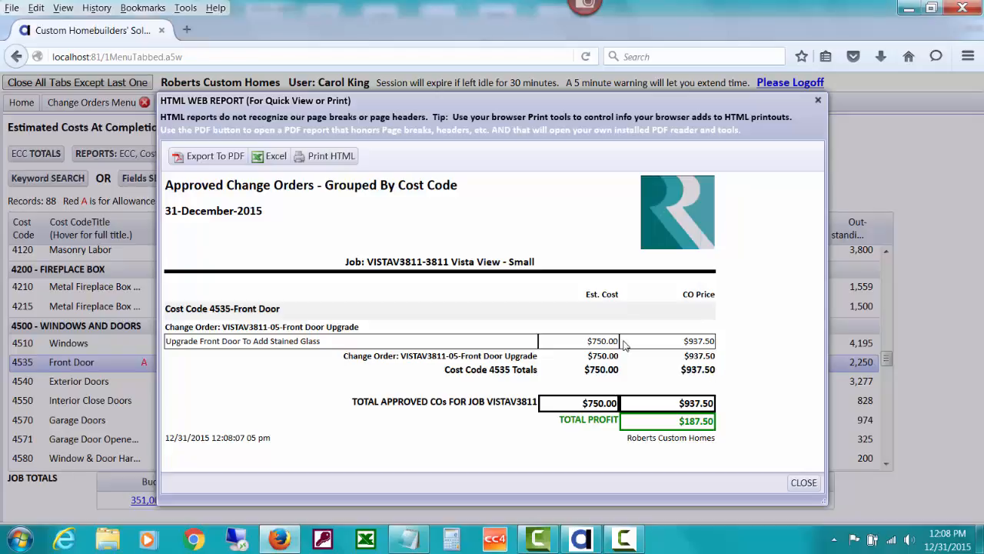
pyautogui.click(801, 482)
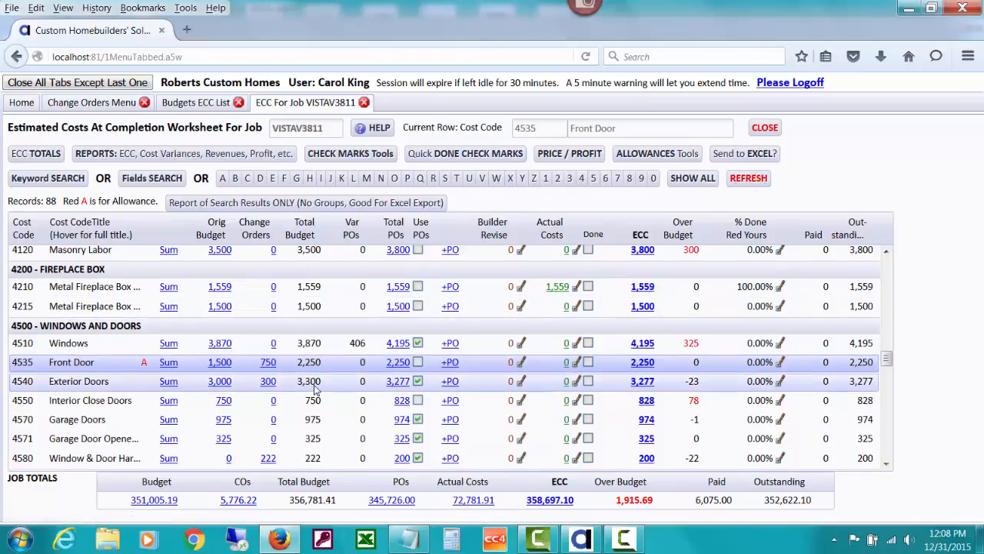
# Step: Review the purchase orders and posted costs for cost code 4540 Exterior Doors
pyautogui.click(399, 381)
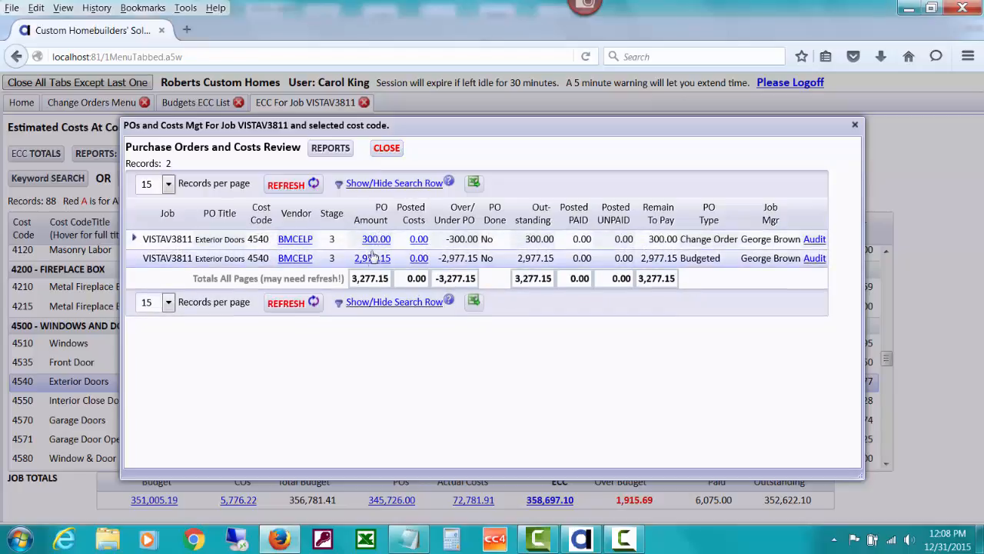
pyautogui.click(386, 148)
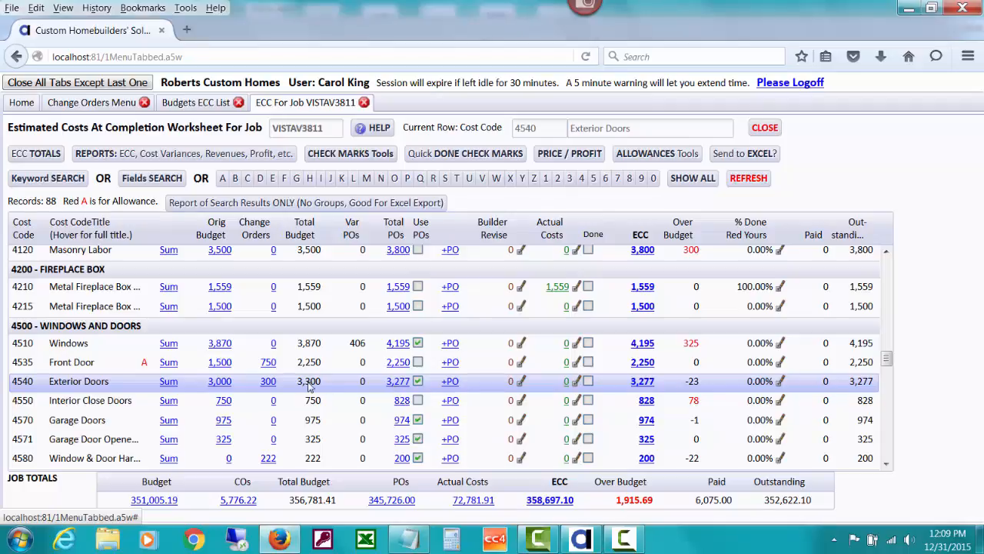
pyautogui.click(396, 382)
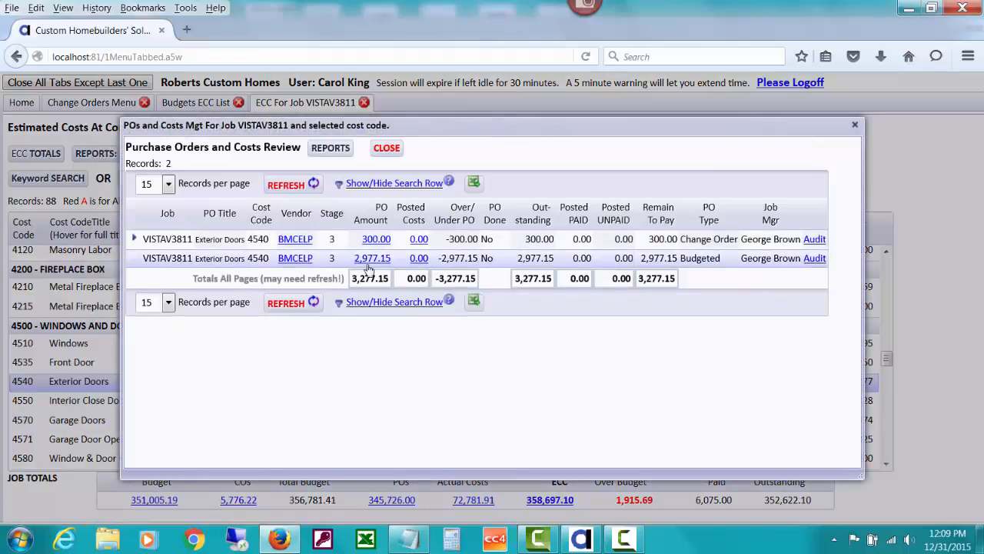
pyautogui.click(386, 149)
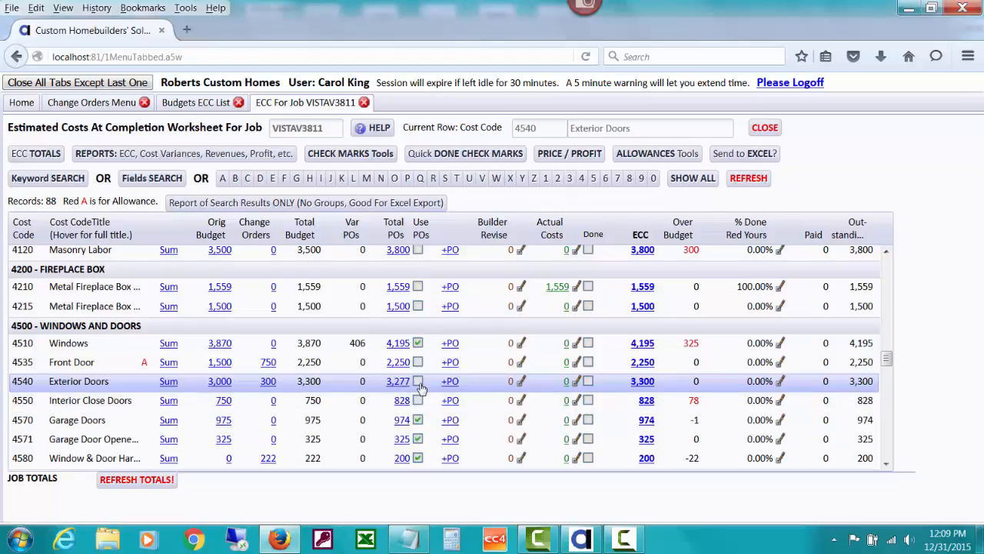
# Step: Turn Use POs back on for cost code 4540 Exterior Doors and examine the change orders in the 5100 Flooring group
pyautogui.click(419, 383)
pyautogui.moveTo(887, 359); pyautogui.dragTo(888, 394)
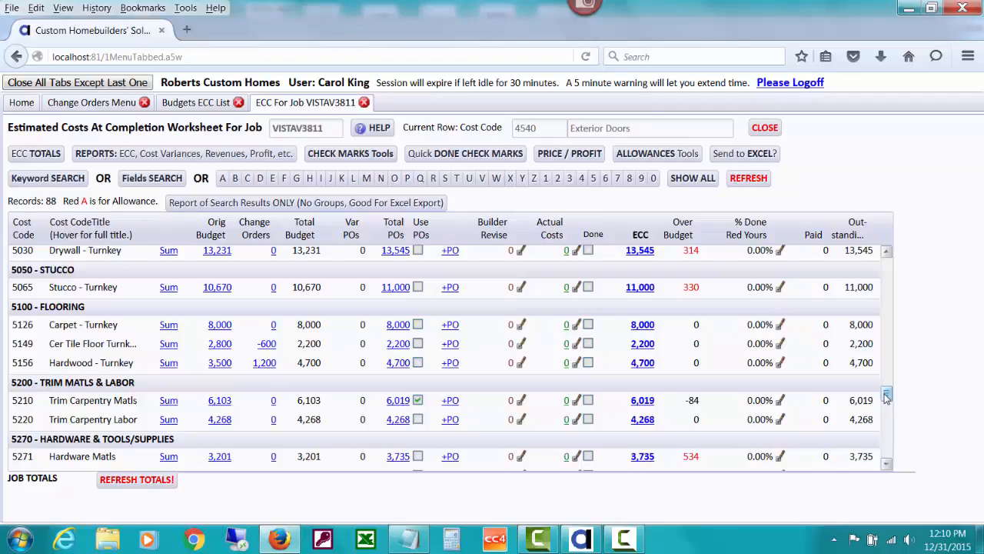
# Step: Review the actual job costs detail report for cost code 1105 Plan Costs/Architect Fees
pyautogui.moveTo(887, 395); pyautogui.dragTo(895, 265)
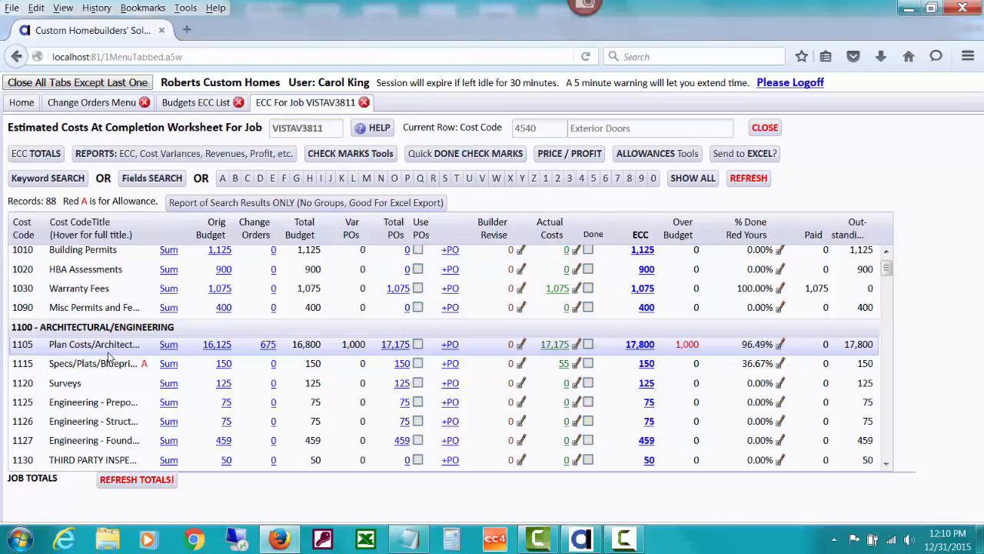
pyautogui.click(555, 346)
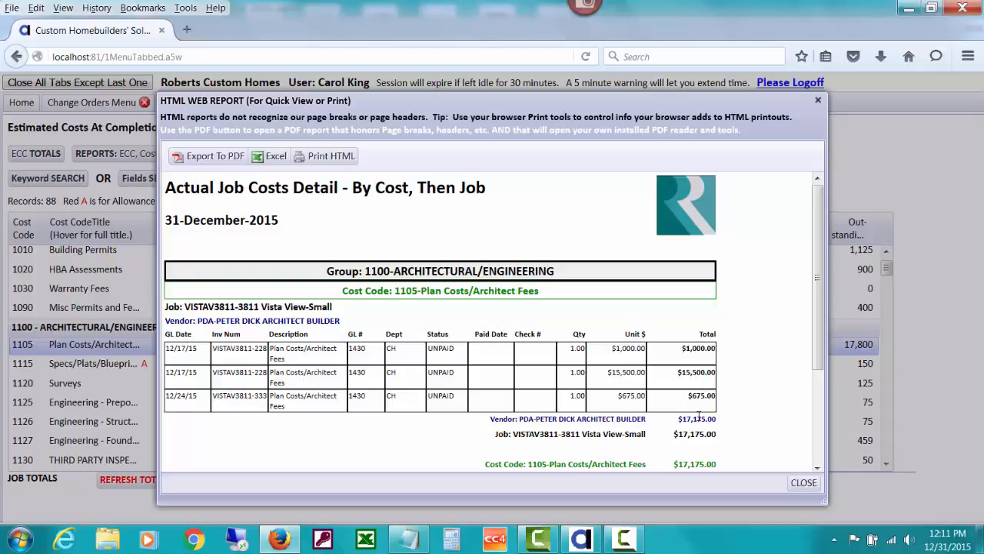
pyautogui.moveTo(818, 346); pyautogui.dragTo(819, 363)
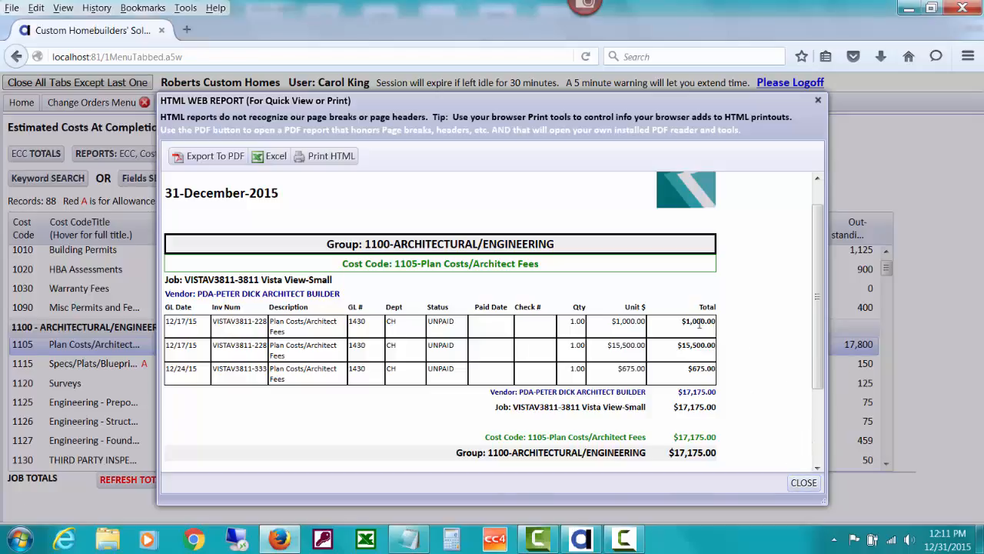
pyautogui.click(803, 483)
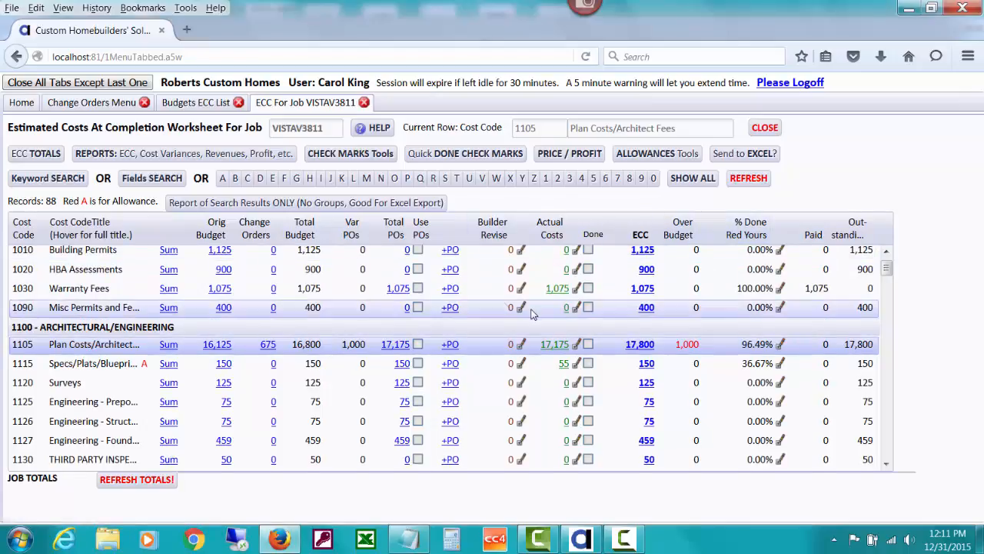
# Step: Open the unpaid payables for vendor PDA only
pyautogui.click(25, 105)
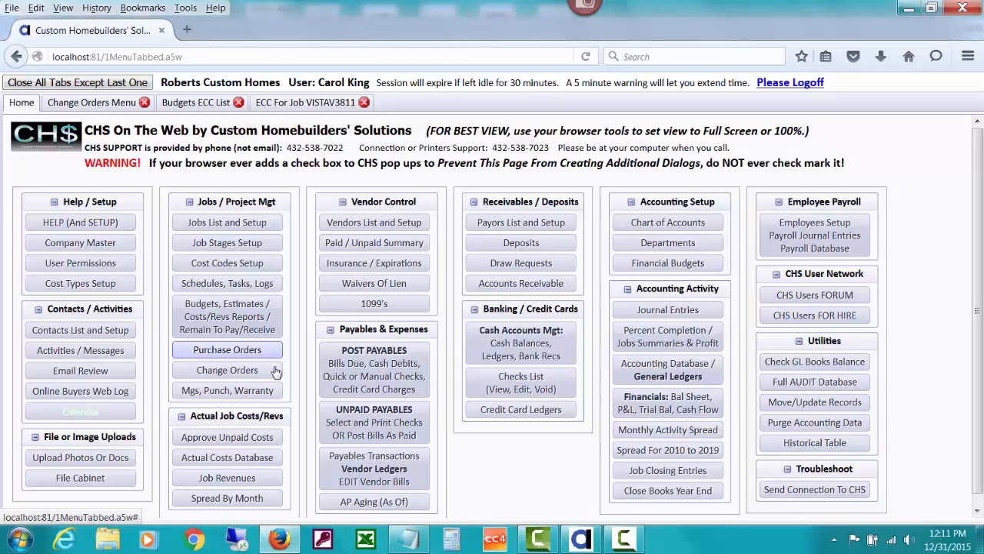
pyautogui.click(375, 411)
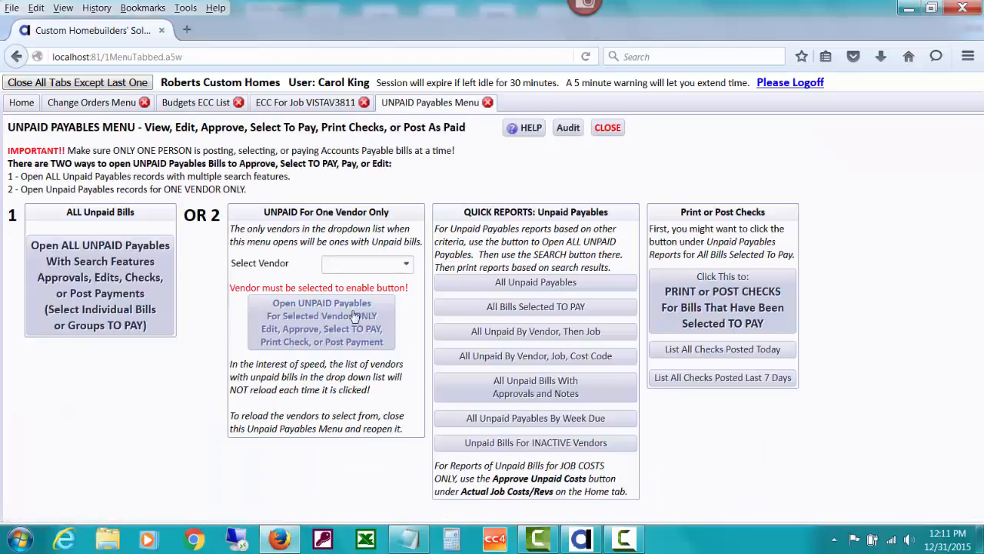
pyautogui.click(341, 265)
pyautogui.write('p')
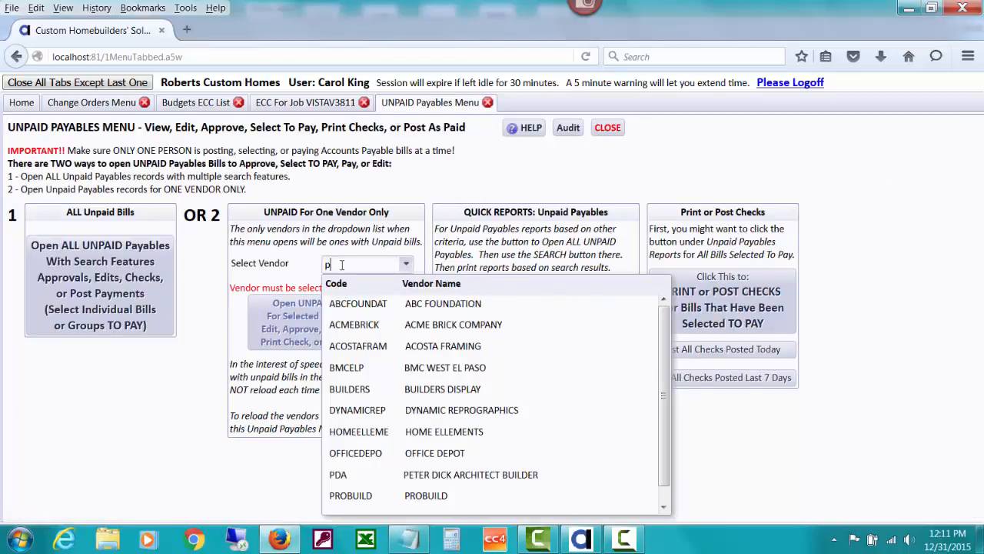
pyautogui.write('d')
pyautogui.click(416, 305)
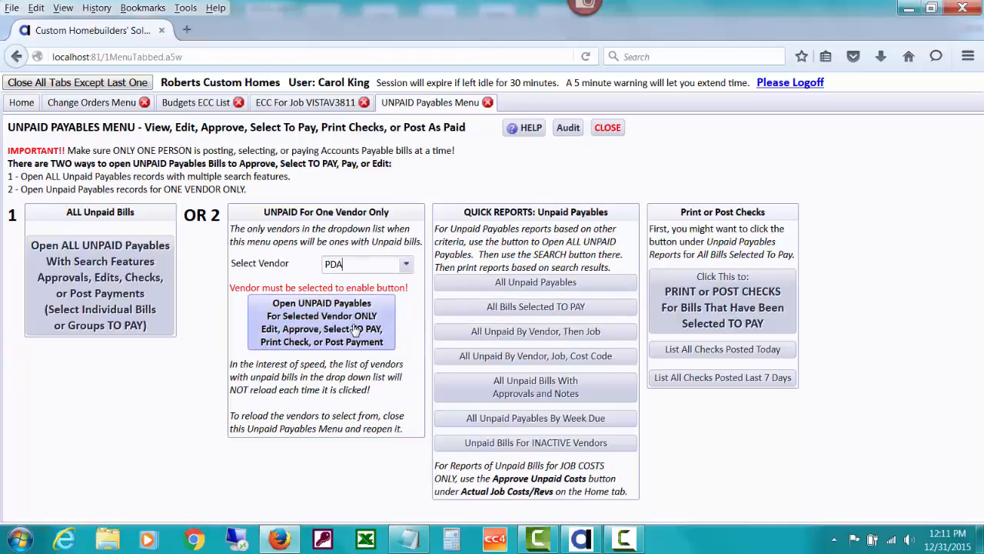
pyautogui.click(355, 329)
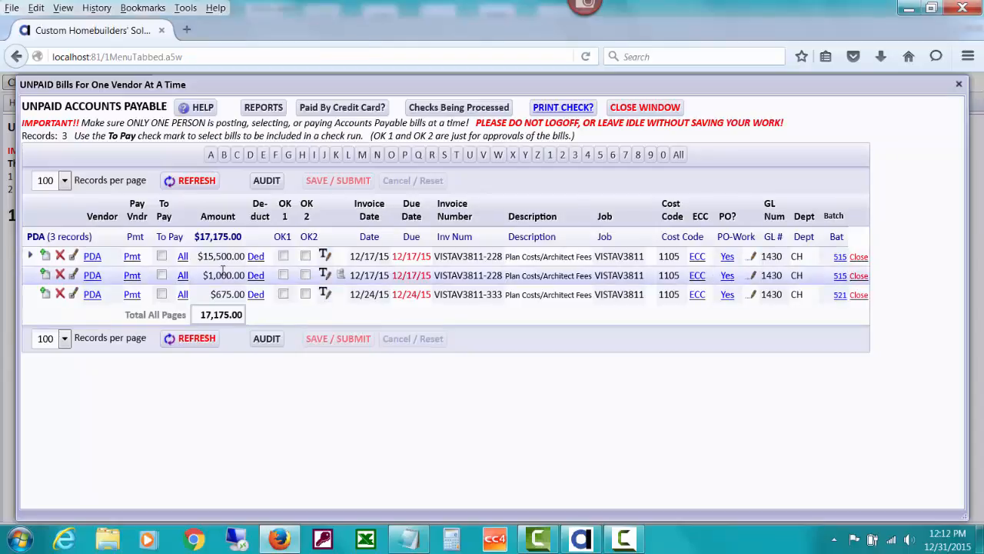
# Step: Delete the $1,000.00 unpaid PDA bill for cost code 1105 and refresh the VISTAV3811 ECC worksheet
pyautogui.click(61, 275)
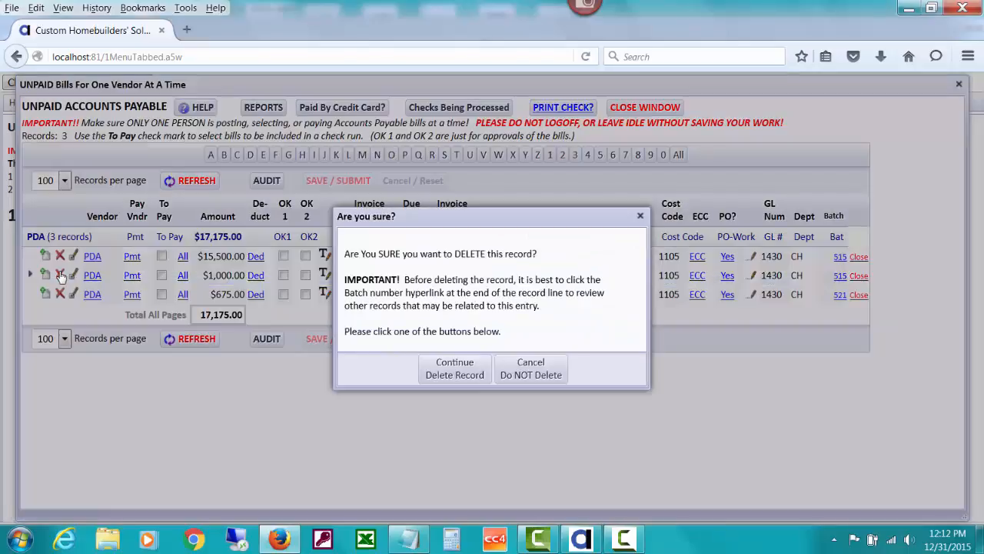
pyautogui.click(433, 373)
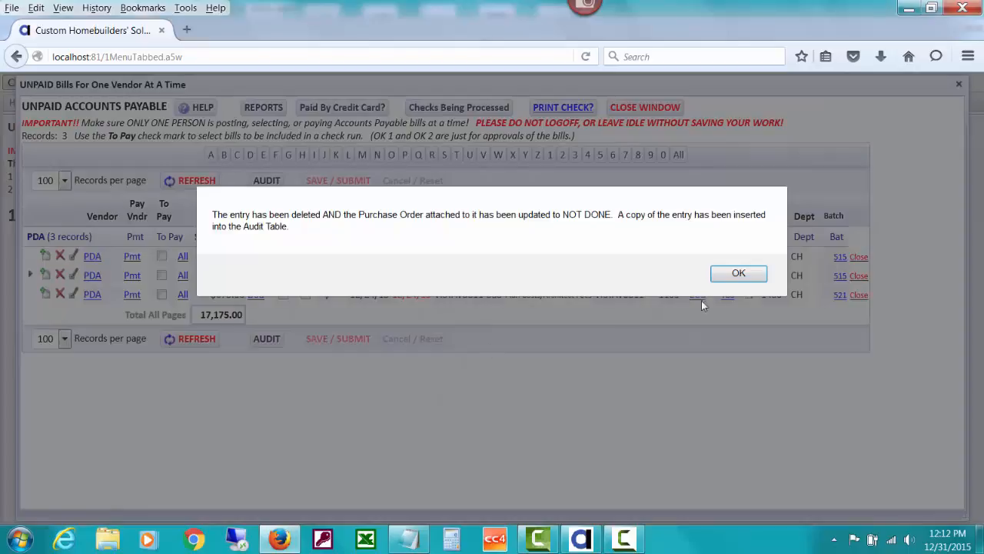
pyautogui.click(740, 273)
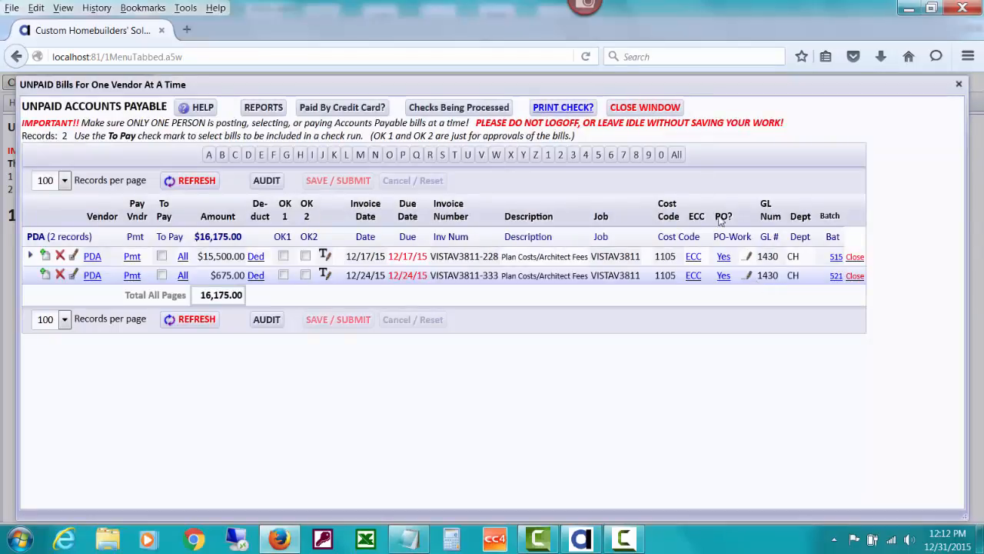
pyautogui.click(676, 110)
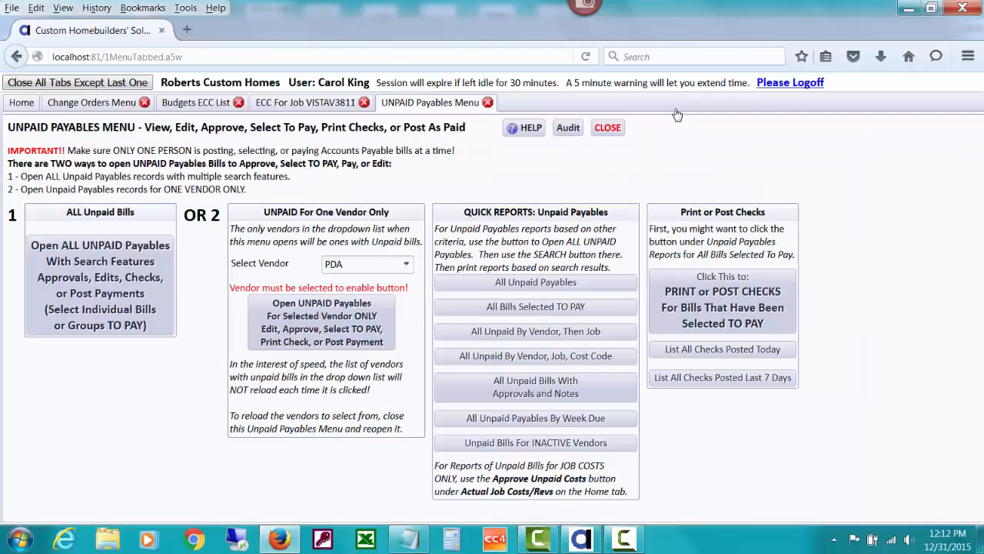
pyautogui.click(308, 107)
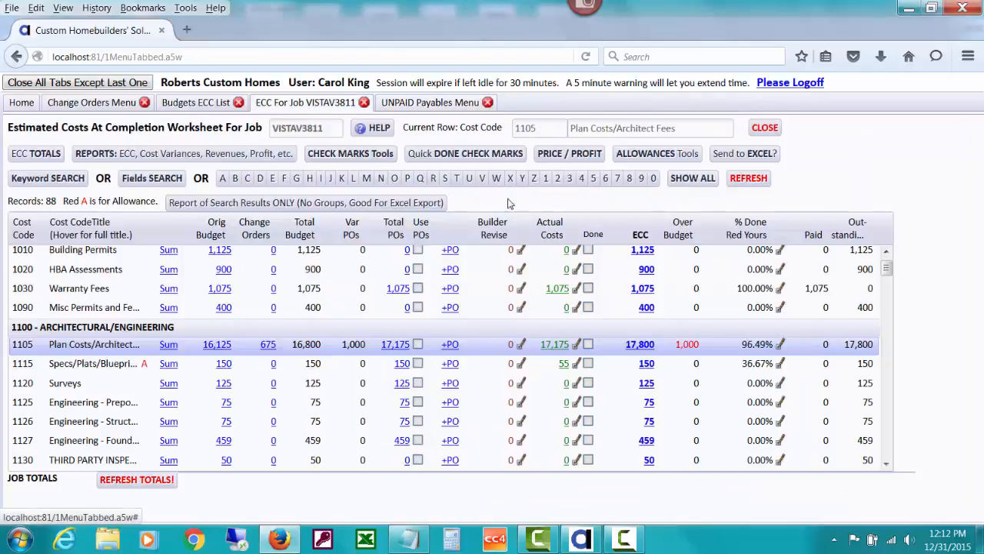
pyautogui.click(746, 180)
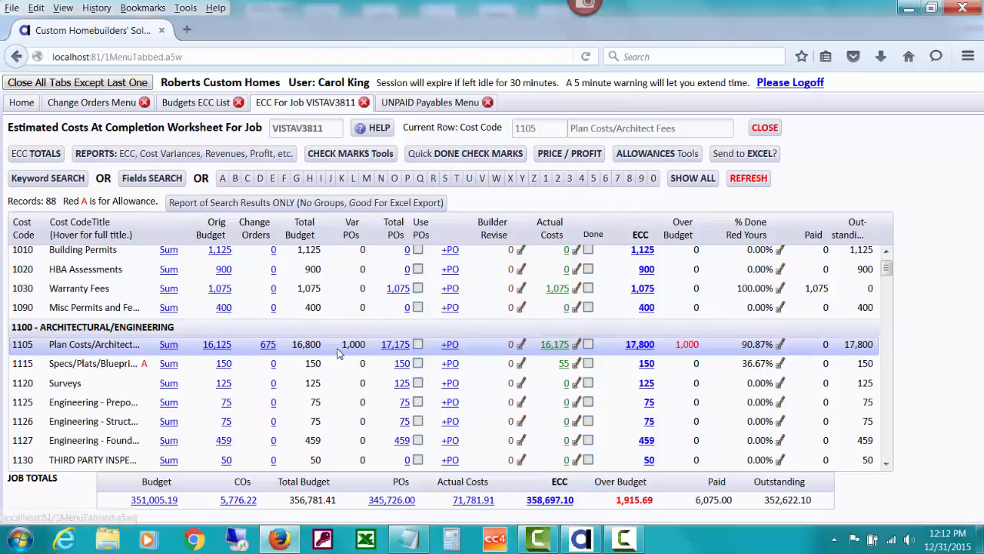
# Step: Delete the $1,000.00 Variance purchase order for cost code 1105 Plan Costs/Architect Fees and return to the worksheet
pyautogui.click(396, 345)
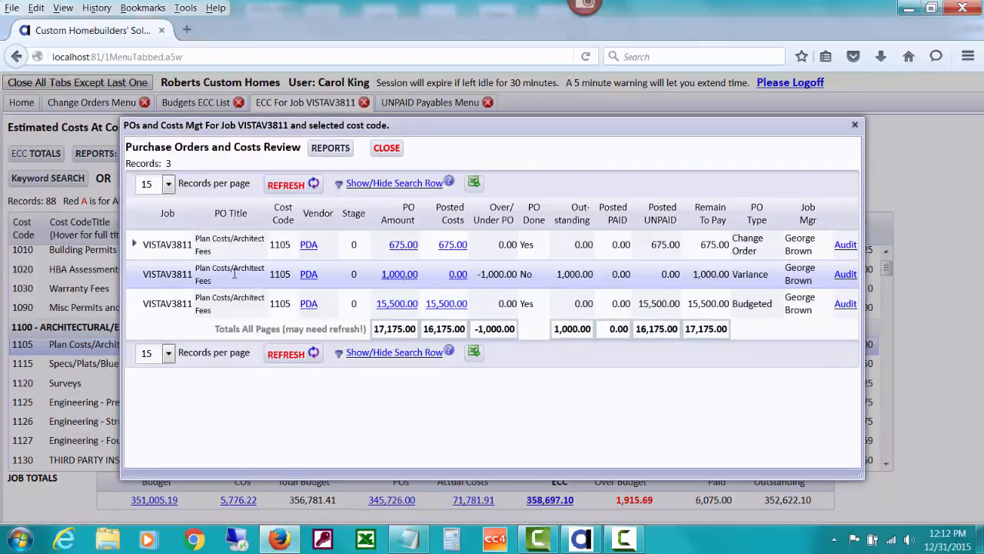
pyautogui.click(399, 277)
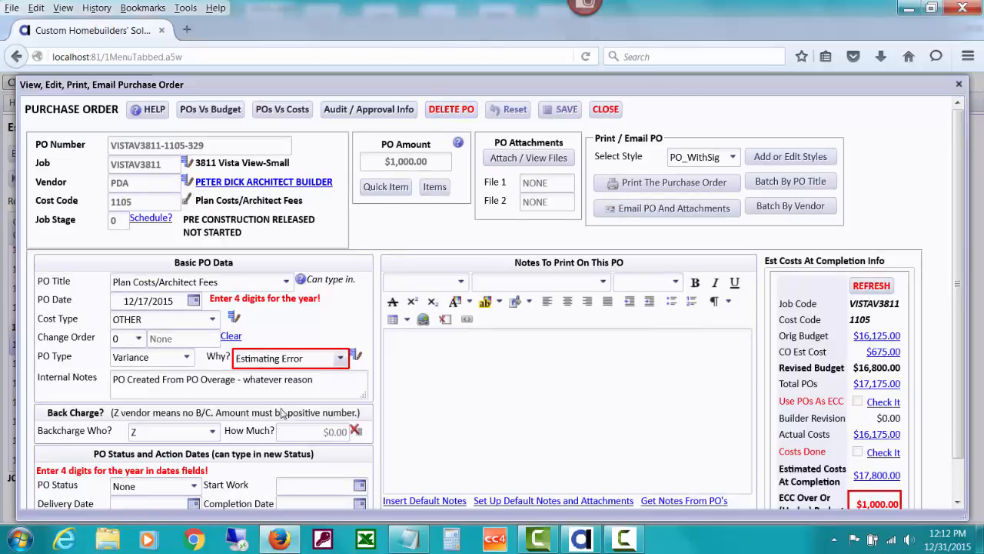
pyautogui.click(435, 115)
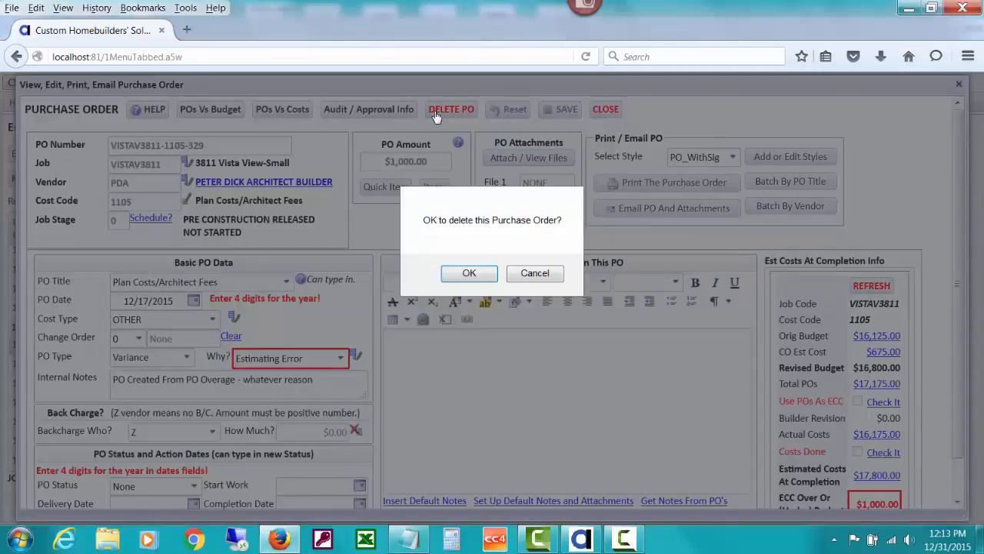
pyautogui.click(471, 273)
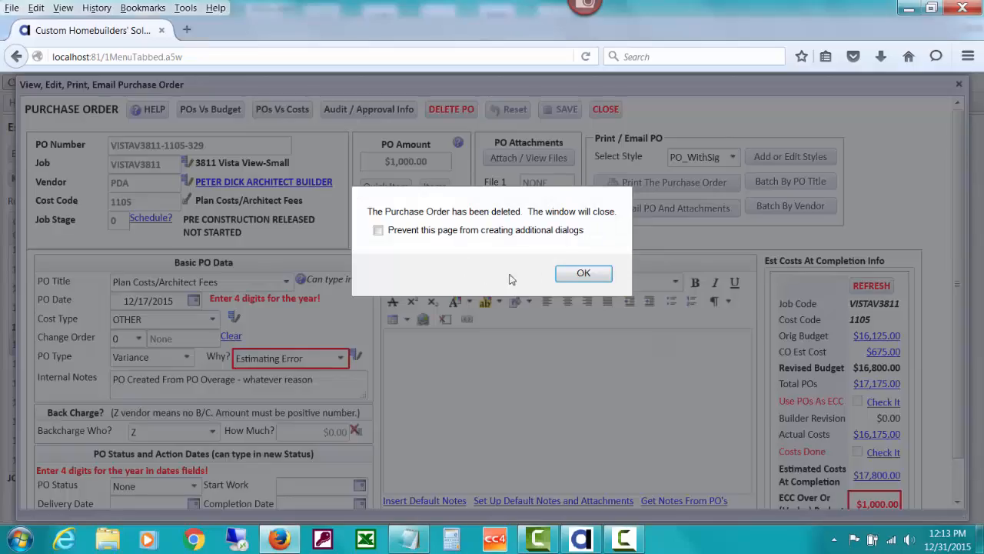
pyautogui.click(584, 274)
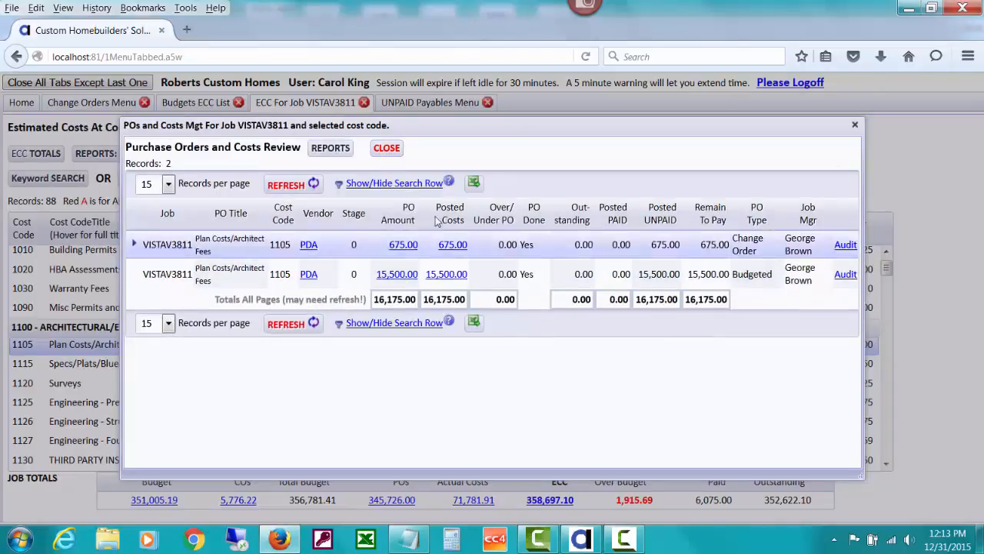
pyautogui.click(387, 149)
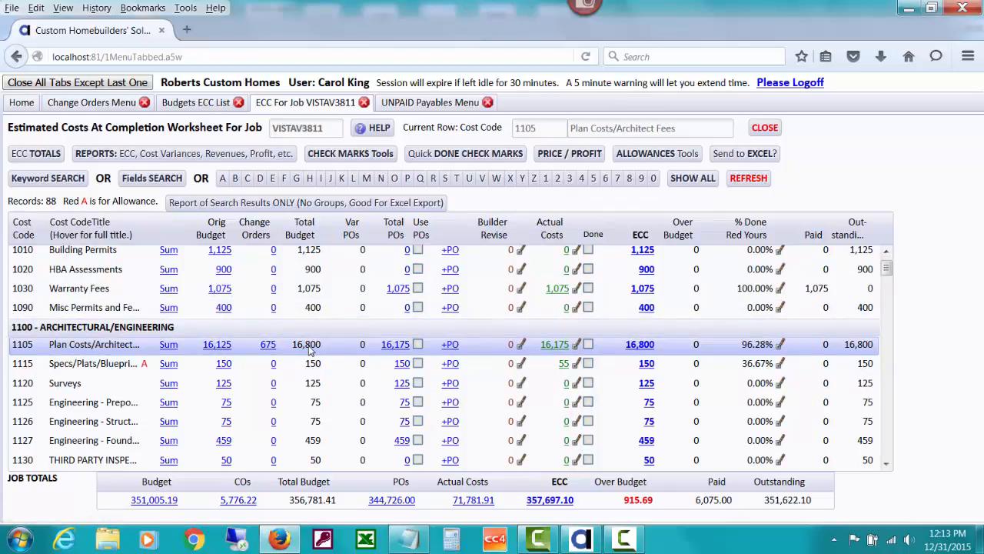
# Step: Review the purchase orders and the actual job costs detail report for cost code 1105 Plan Costs/Architect Fees
pyautogui.click(409, 350)
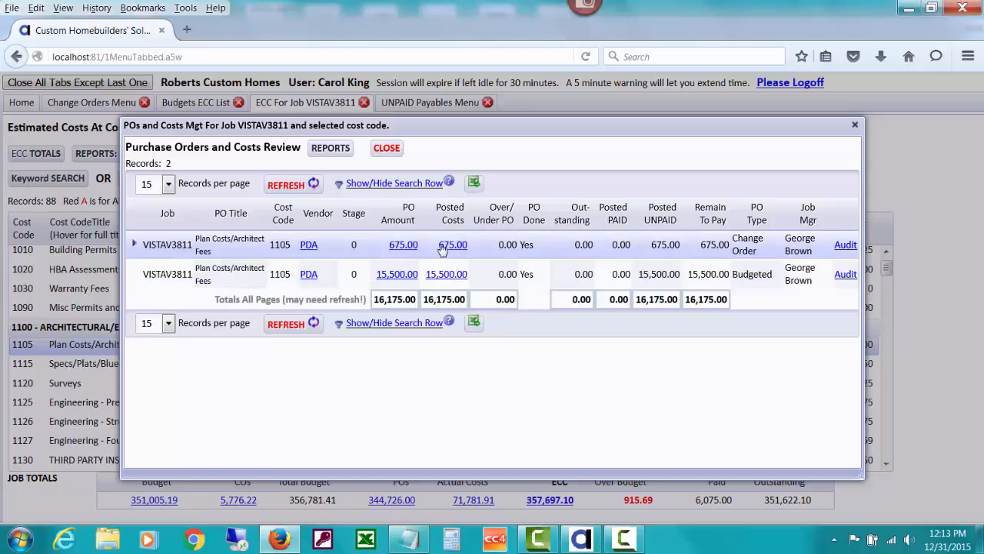
pyautogui.click(389, 149)
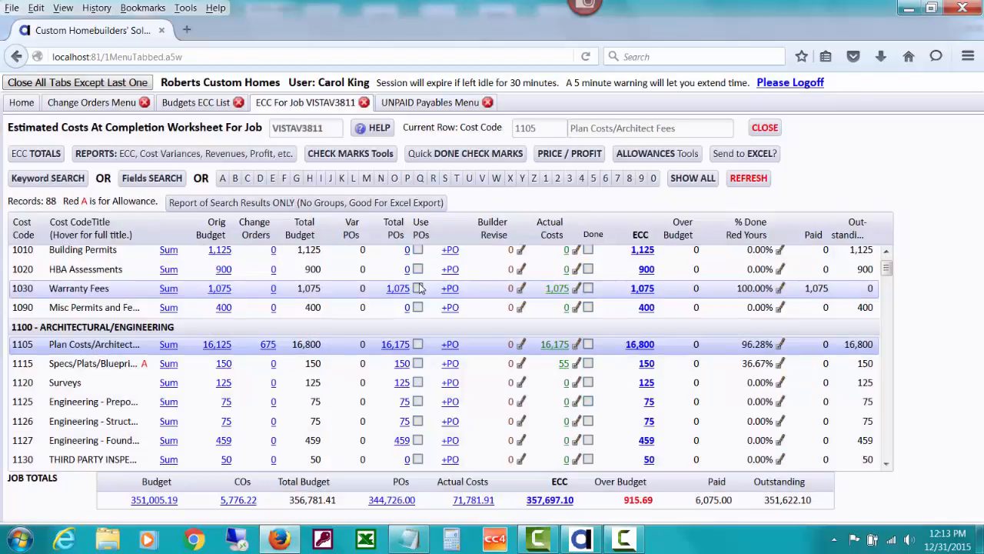
pyautogui.click(565, 347)
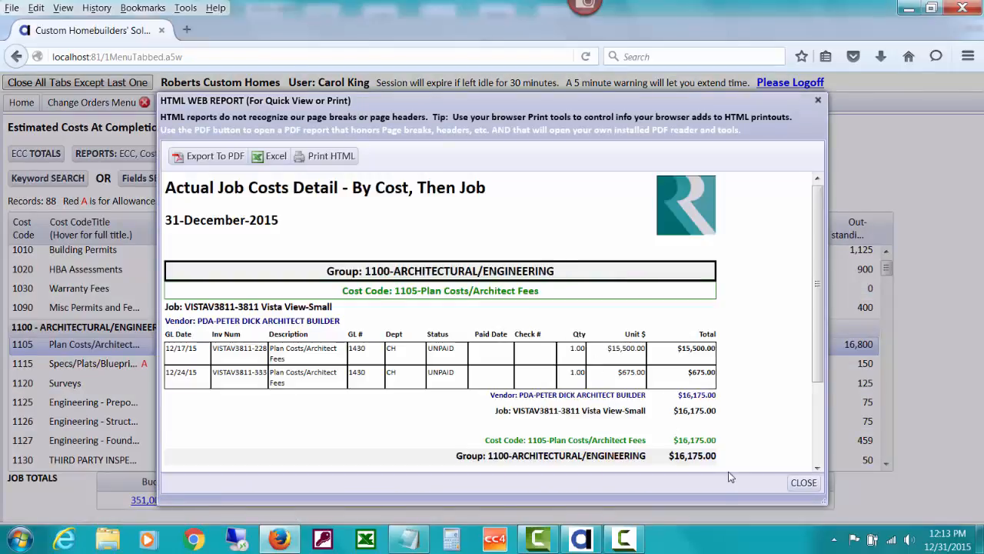
pyautogui.click(804, 482)
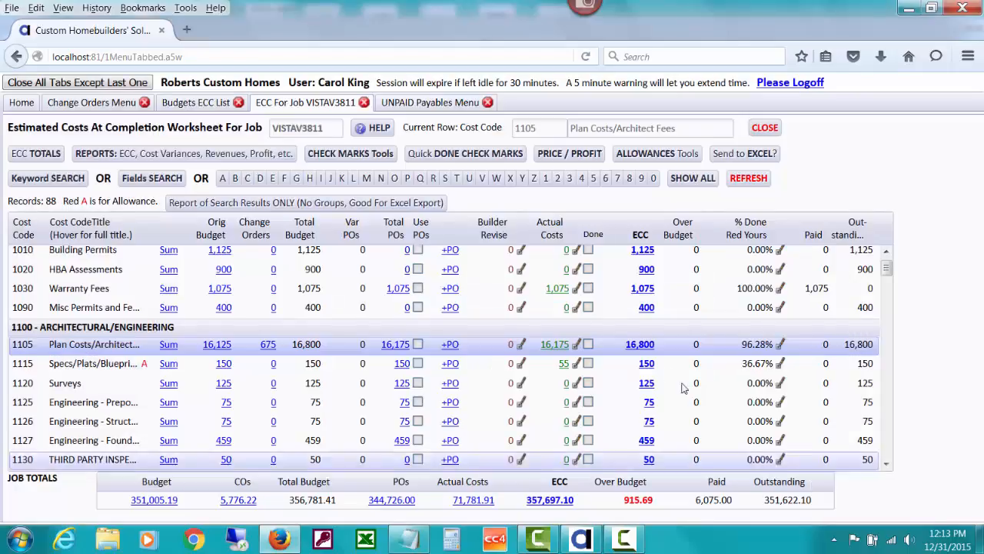
# Step: Mark the actual costs of cost code 1105 as done with the job totals refreshed, and recheck its purchase orders
pyautogui.click(588, 346)
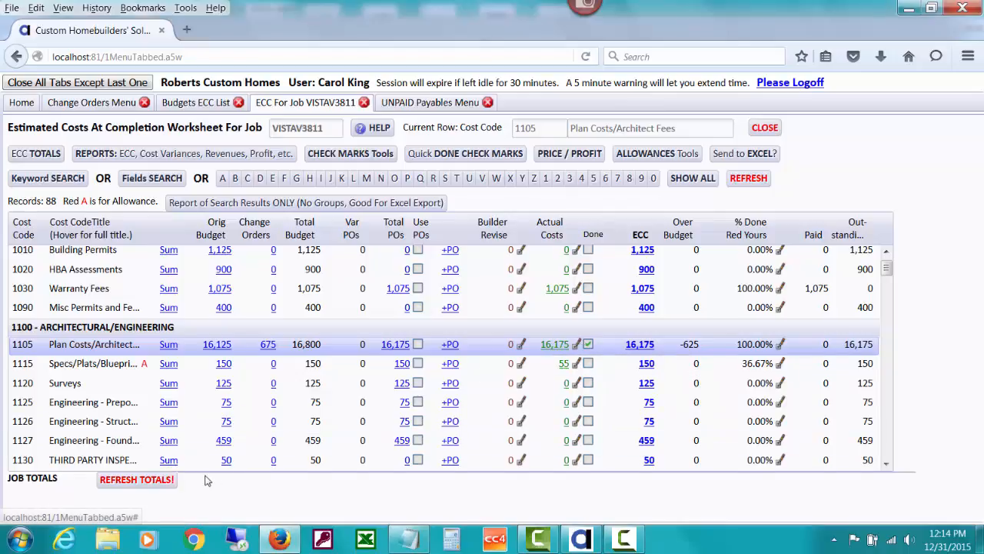
pyautogui.click(167, 482)
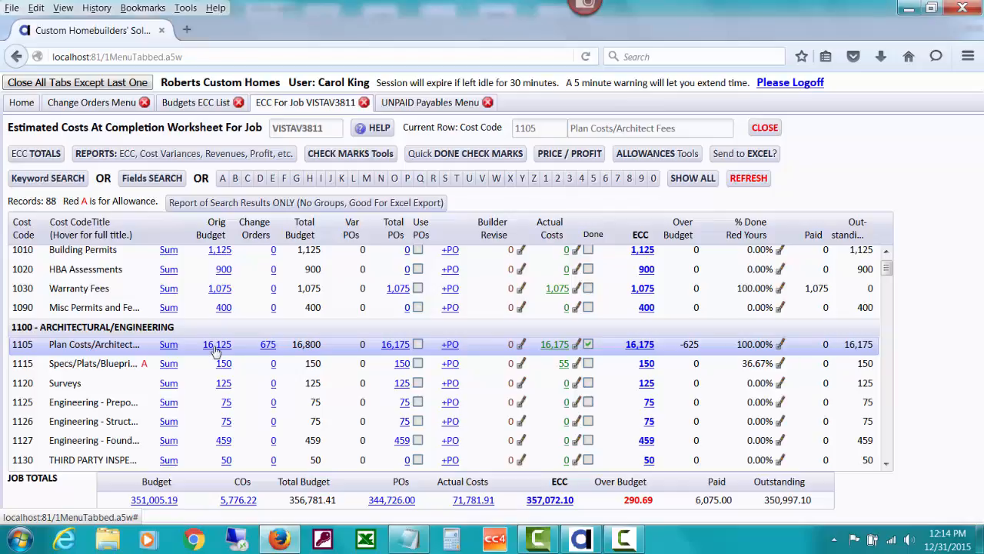
pyautogui.click(392, 345)
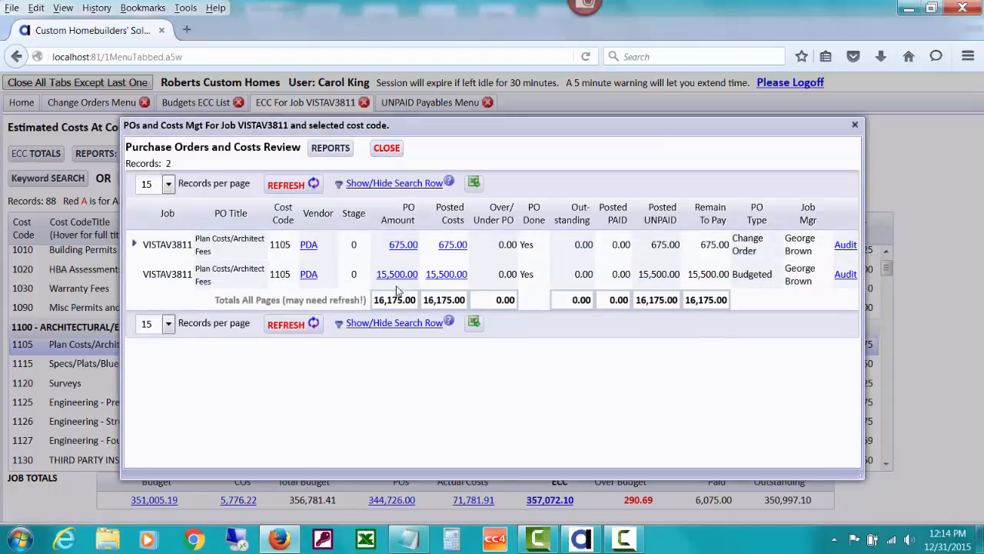
pyautogui.click(384, 149)
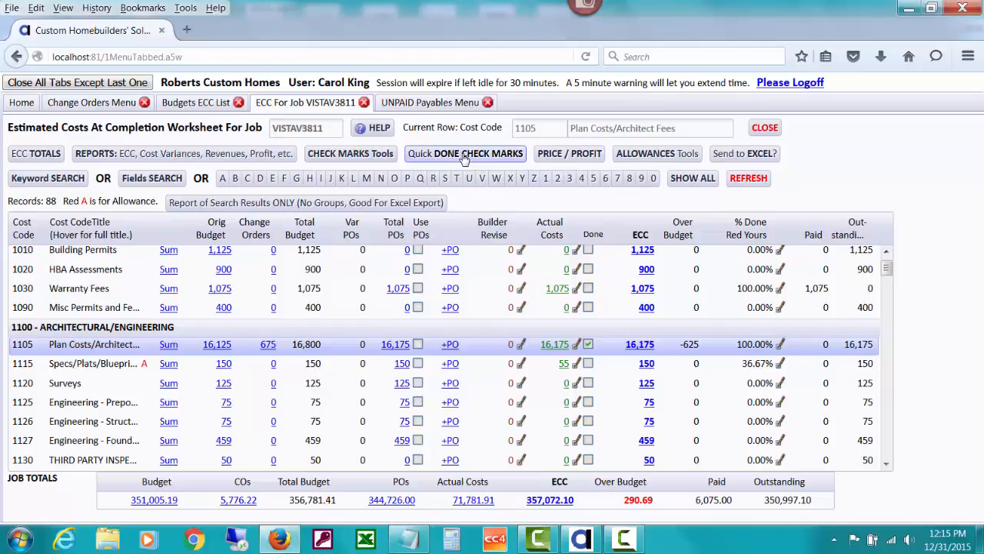
# Step: Open the ECC With All Notes report for job VISTAV3811 and examine the 1100 Architectural/Engineering group
pyautogui.click(268, 158)
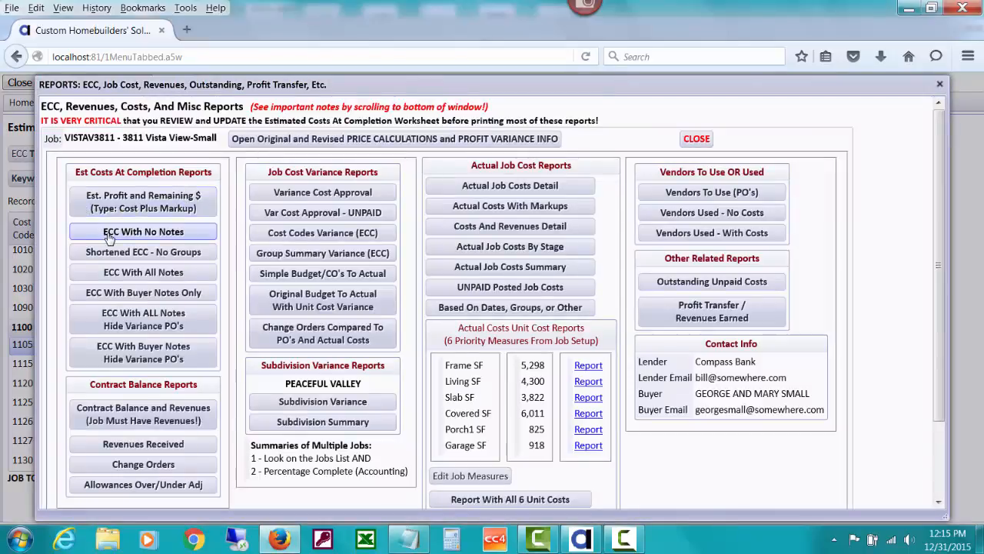
pyautogui.click(189, 279)
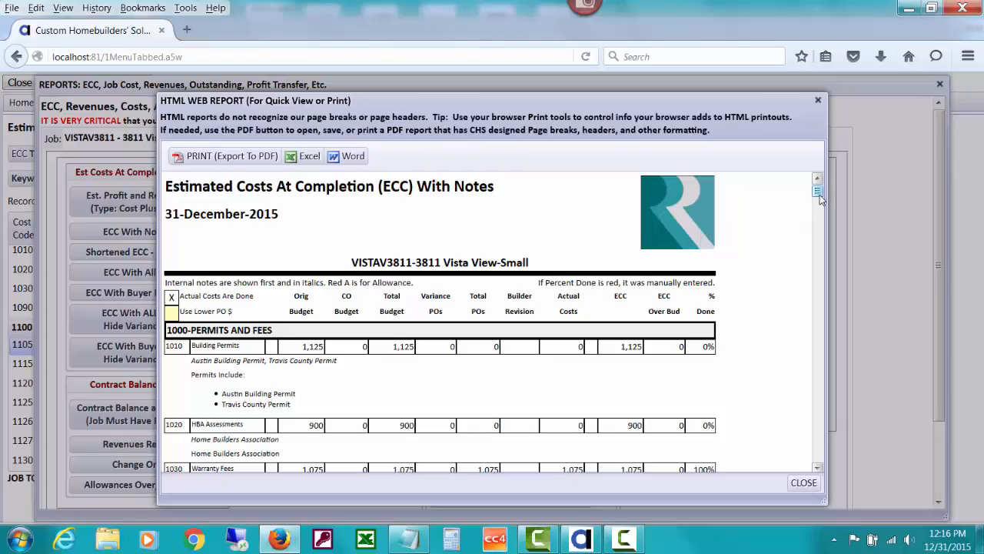
pyautogui.moveTo(820, 194); pyautogui.dragTo(820, 209)
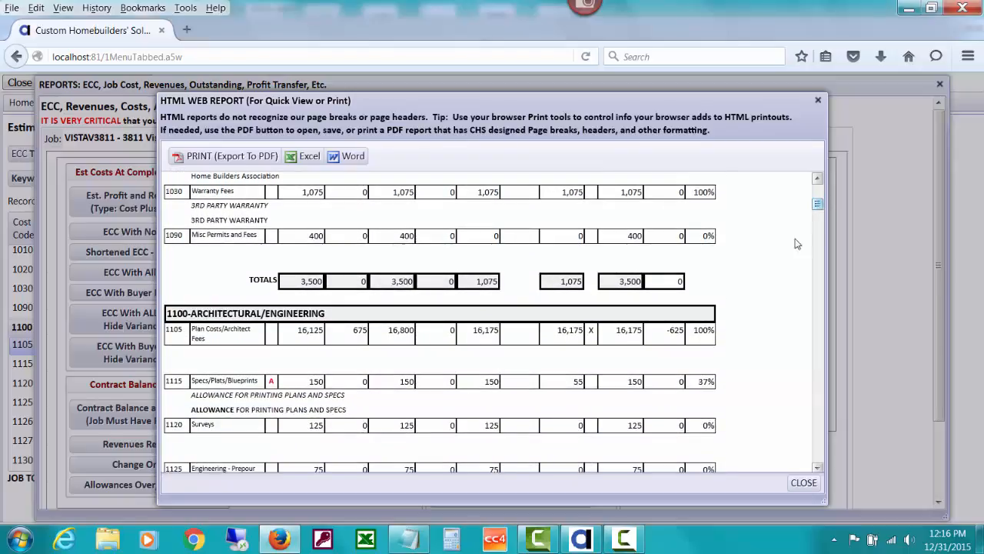